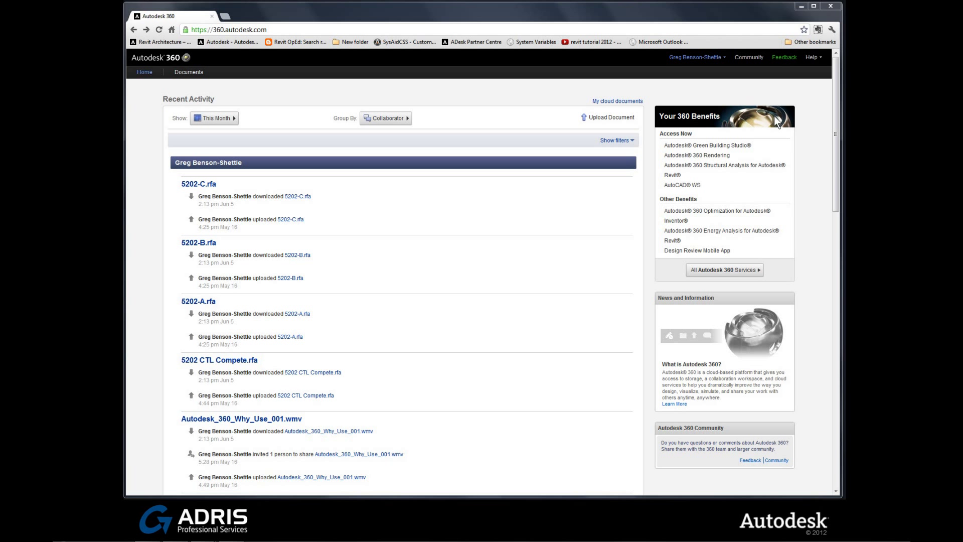
# Open the Autodesk 360 Rendering service in a second tab, then return to the Autodesk 360 home tab
pyautogui.click(721, 159)
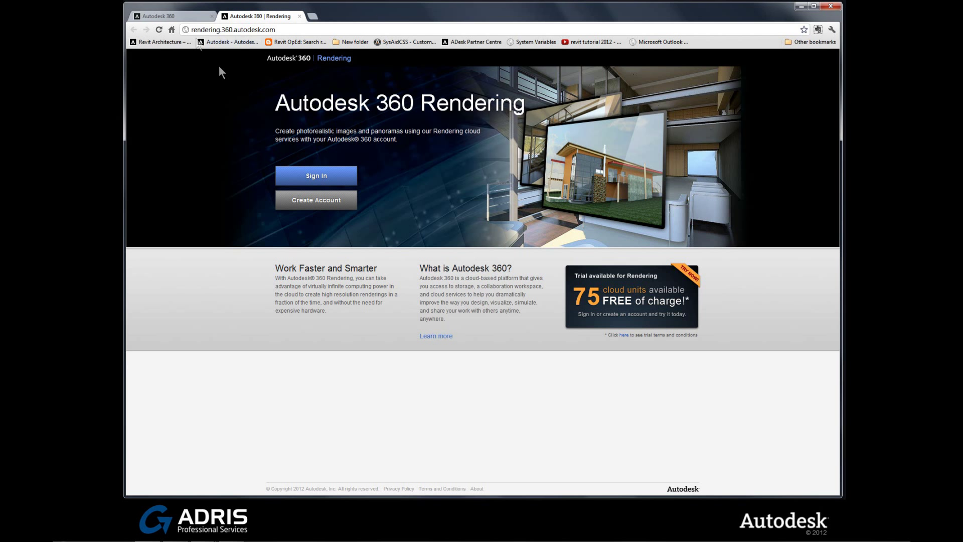
pyautogui.click(186, 17)
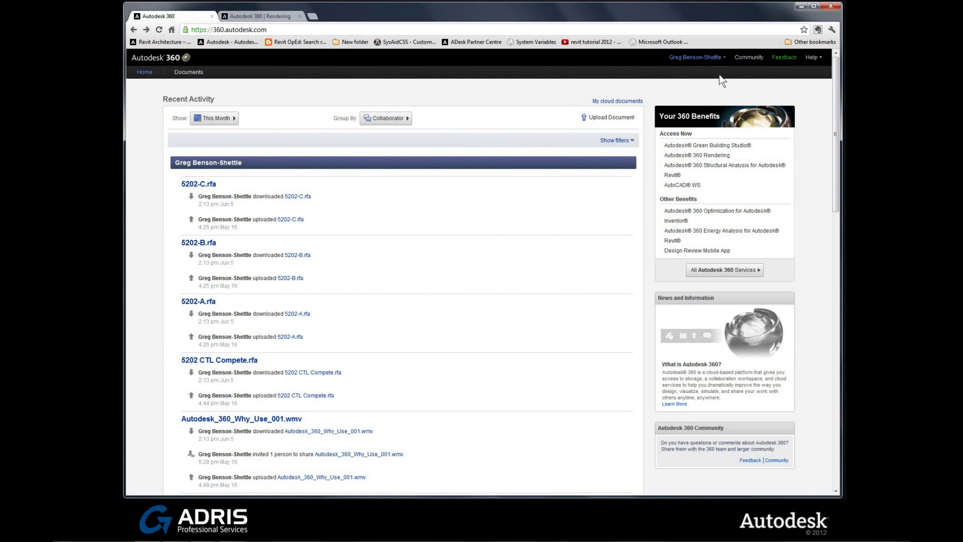
# Open Account Details and review usage: 64.8 MB of 25 GB storage, 0 rendering cloud units
pyautogui.click(722, 59)
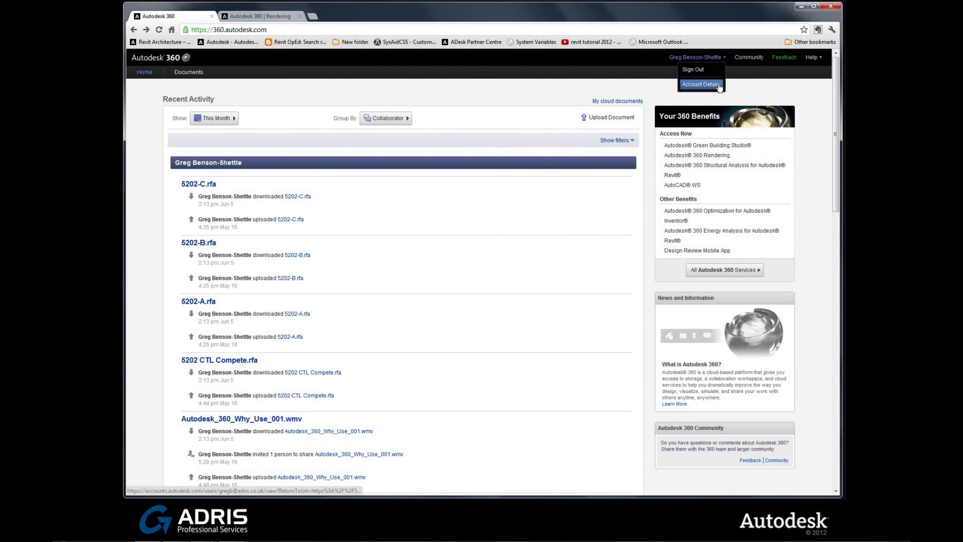
pyautogui.click(701, 85)
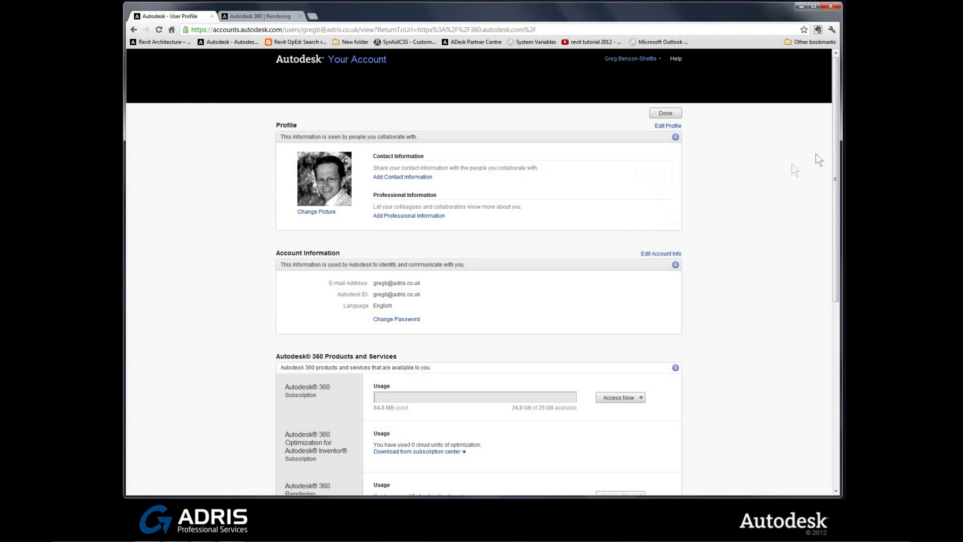
pyautogui.moveTo(835, 140); pyautogui.dragTo(838, 284)
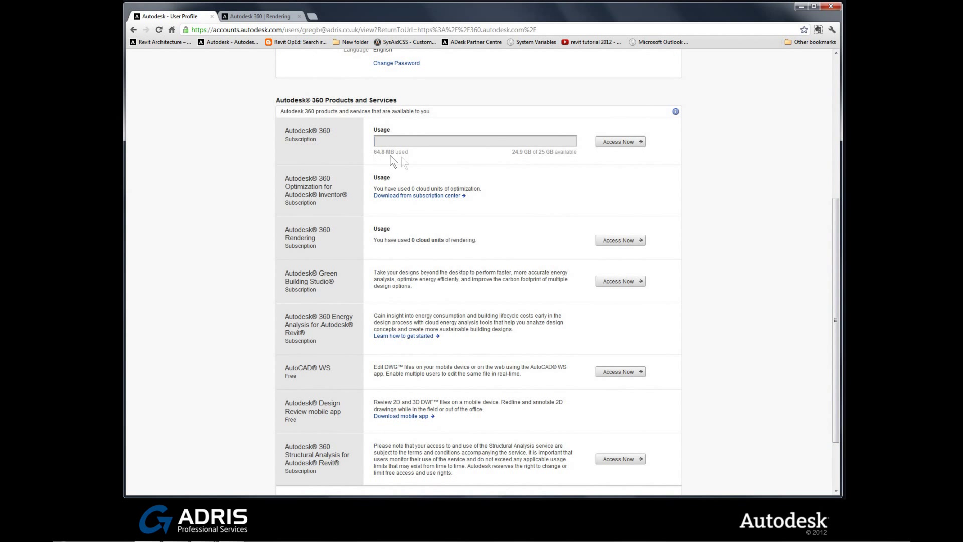
pyautogui.moveTo(539, 155); pyautogui.dragTo(566, 153)
pyautogui.click(501, 240)
pyautogui.scroll(1, 501, 240)
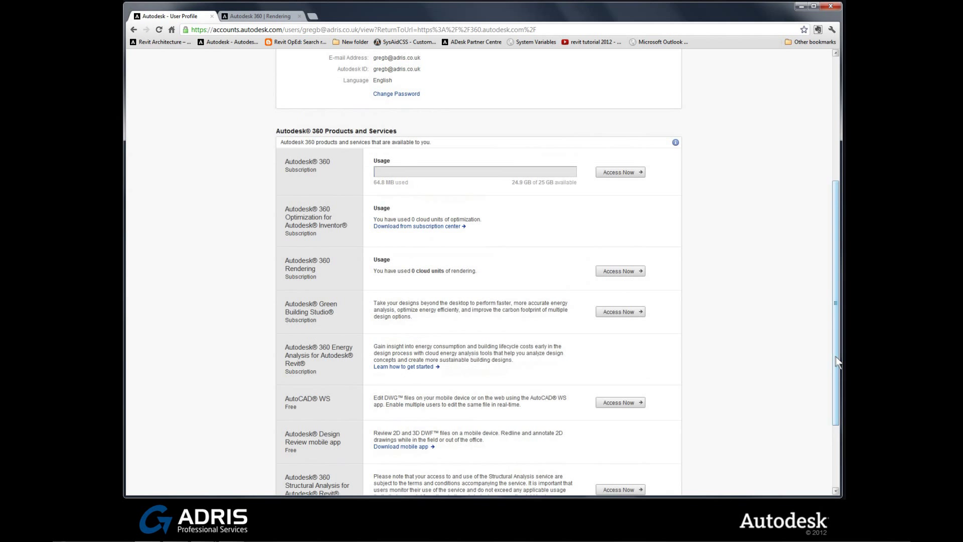
pyautogui.moveTo(835, 336); pyautogui.dragTo(827, 194)
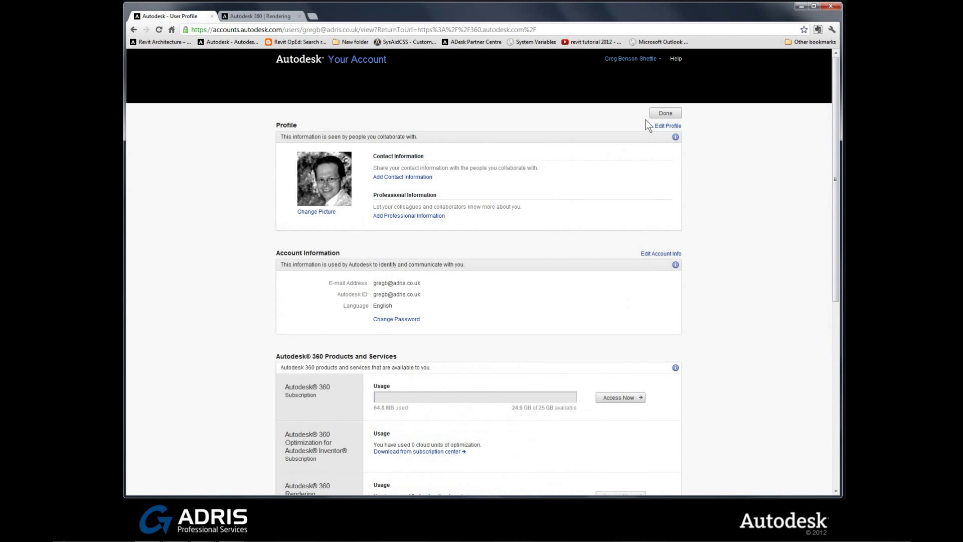
# Leave the account page and reopen Autodesk 360 Rendering at its Select a Source File step
pyautogui.click(659, 115)
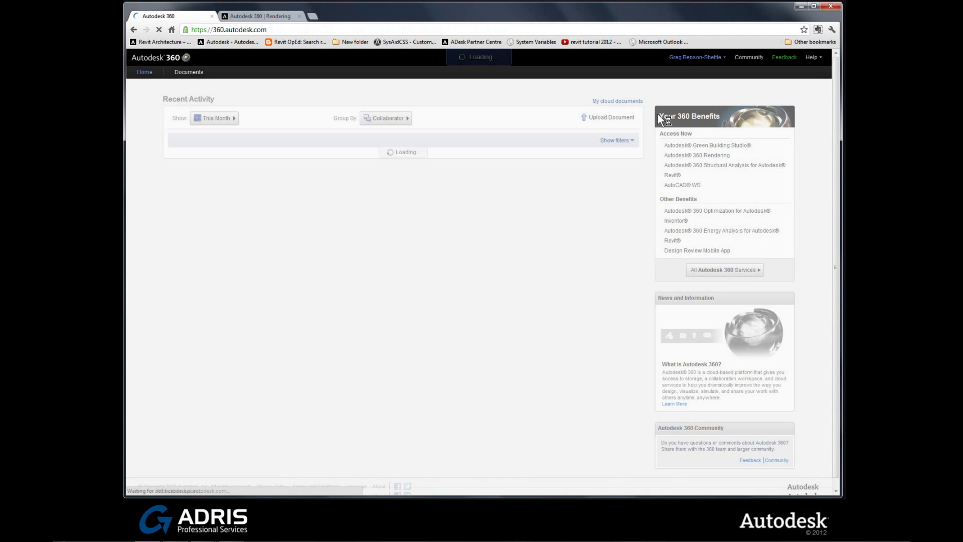
pyautogui.click(693, 155)
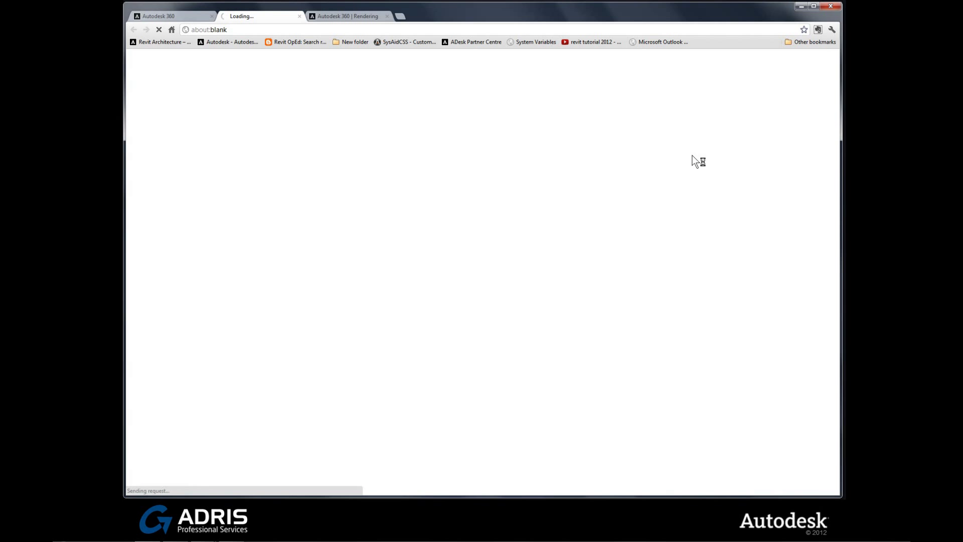
pyautogui.click(369, 16)
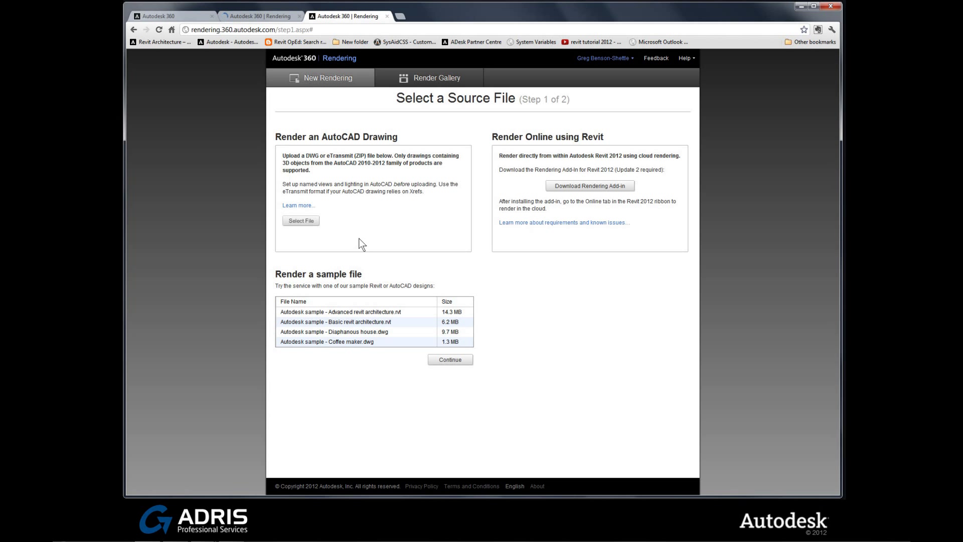
# Try browsing for an AutoCAD source file, cancel it, and minimize the browser to reveal Revit
pyautogui.moveTo(319, 137); pyautogui.dragTo(373, 137)
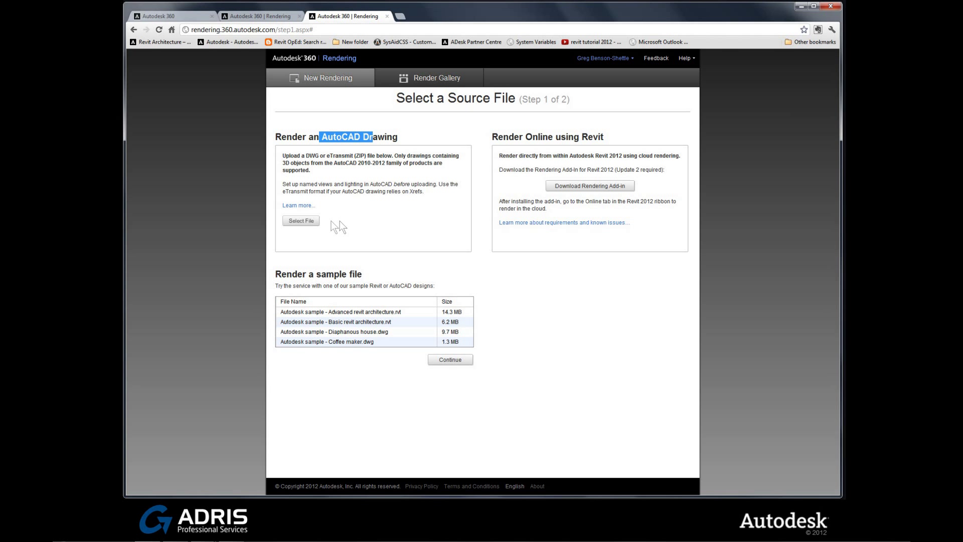
pyautogui.click(315, 221)
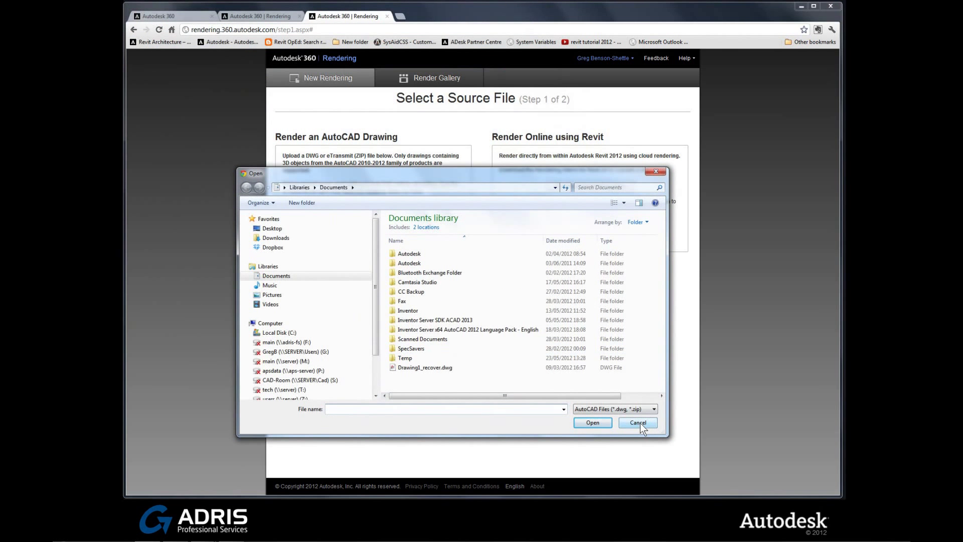
pyautogui.click(640, 423)
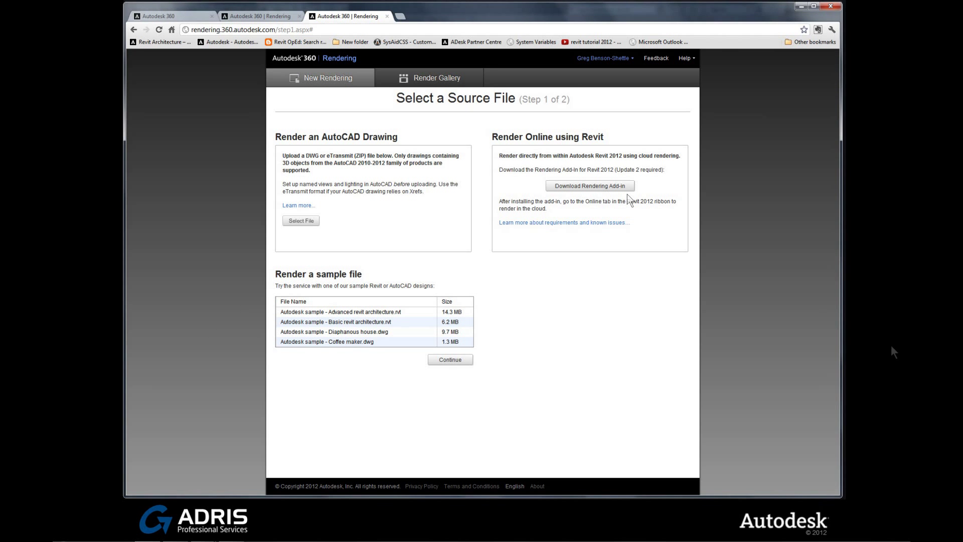
pyautogui.click(802, 7)
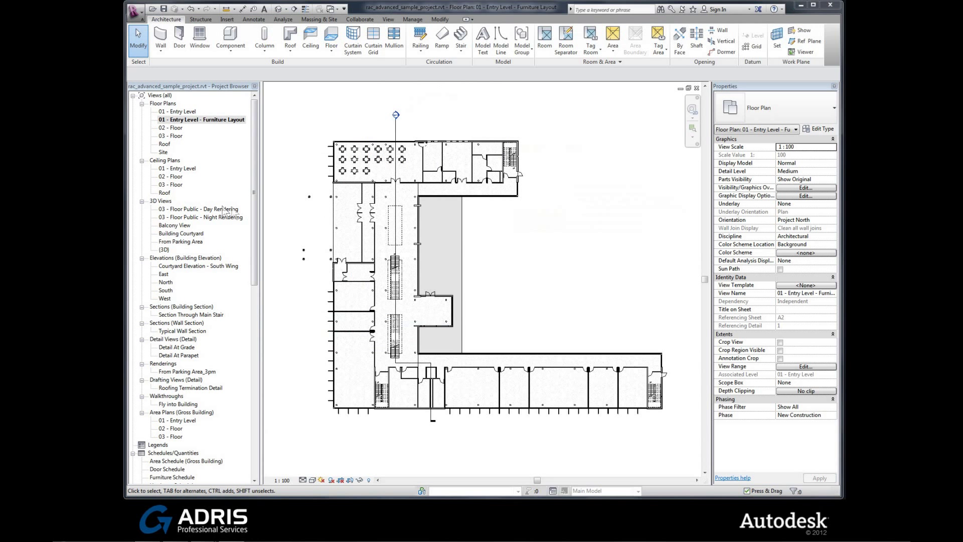
# Open the 03 - Floor Public - Day Rendering 3D view, then the From Parking Area view
pyautogui.doubleClick(190, 209)
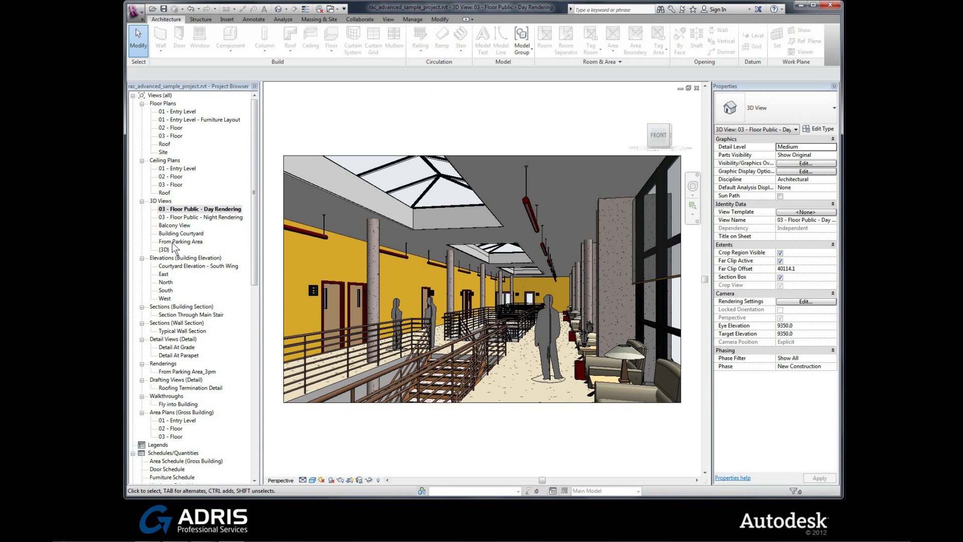
pyautogui.doubleClick(173, 242)
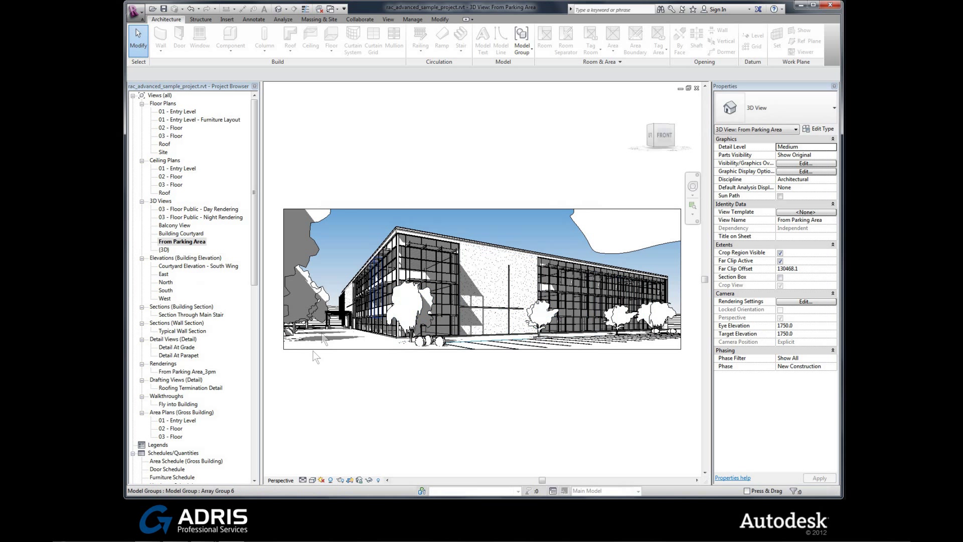
# Switch the From Parking Area view to the Realistic visual style
pyautogui.click(312, 480)
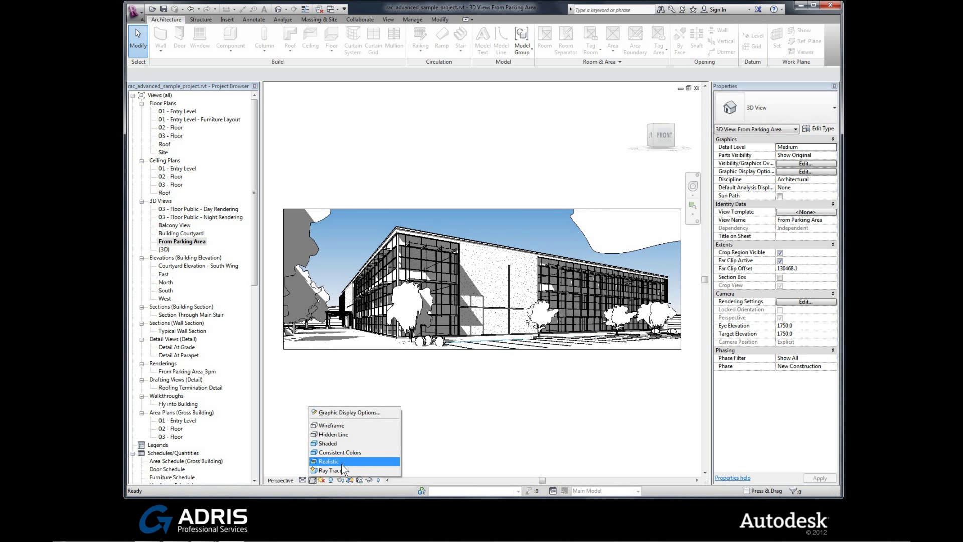
pyautogui.click(342, 463)
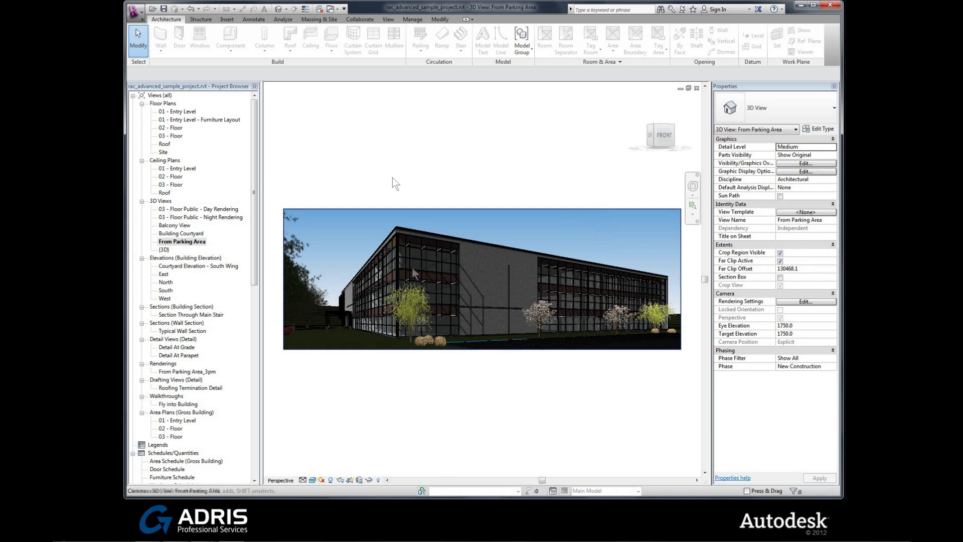
pyautogui.click(387, 20)
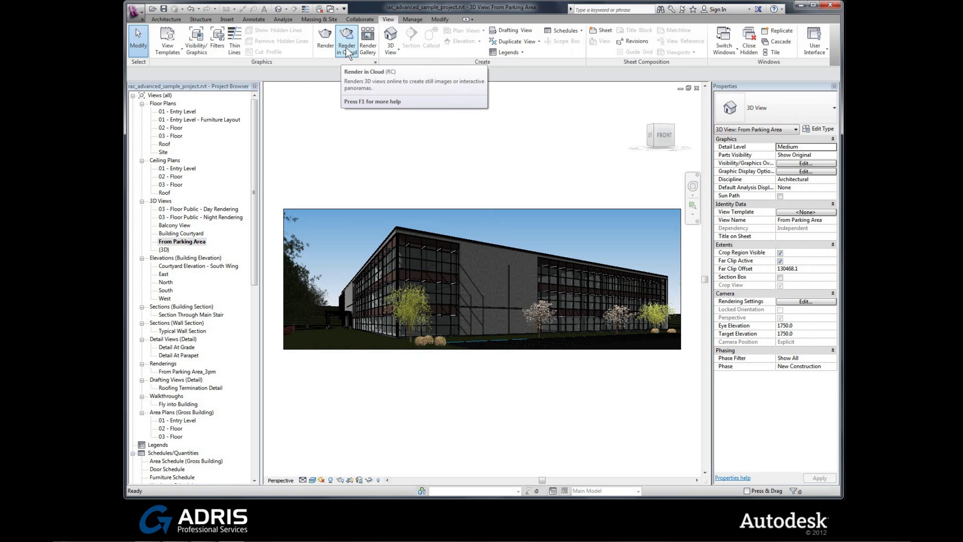
# Start Render in Cloud and sign in with the Autodesk account's e-mail and password
pyautogui.click(347, 48)
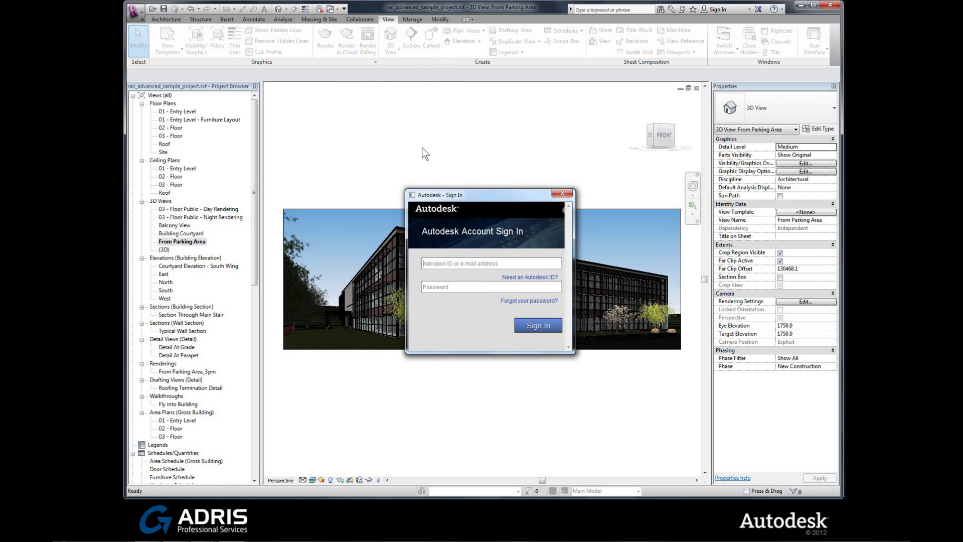
pyautogui.press('Tab')
pyautogui.write('•••••••••')
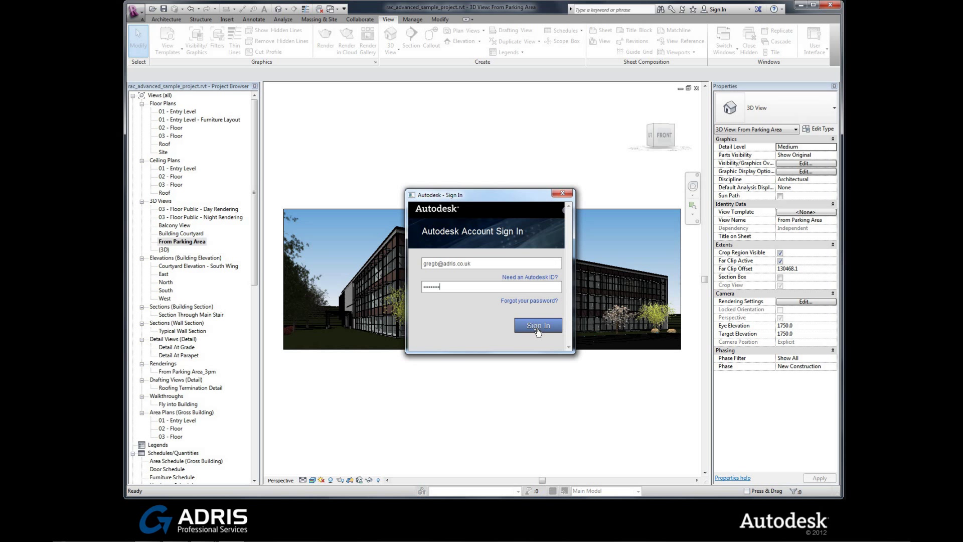
pyautogui.click(537, 326)
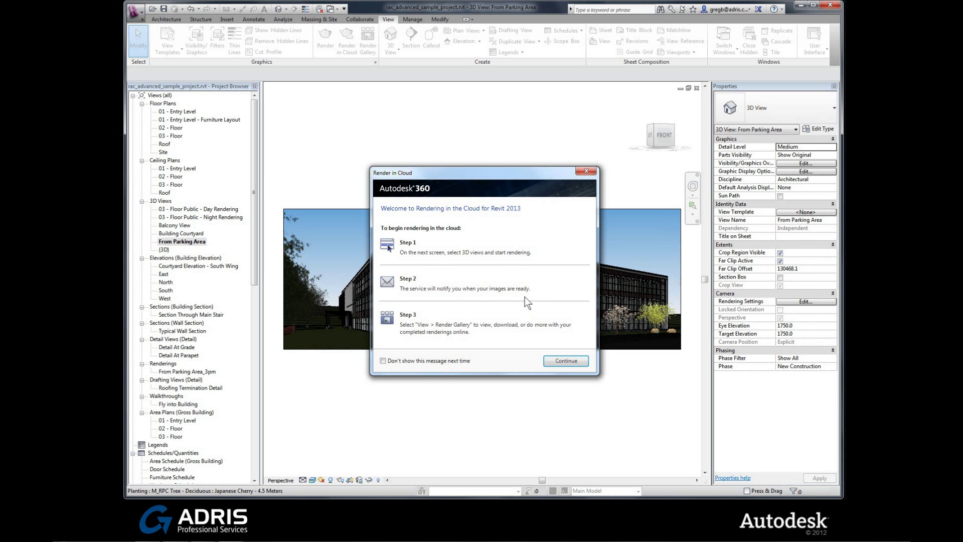
# Confirm From Parking Area as the view, with Still Images output and Standard quality
pyautogui.click(574, 360)
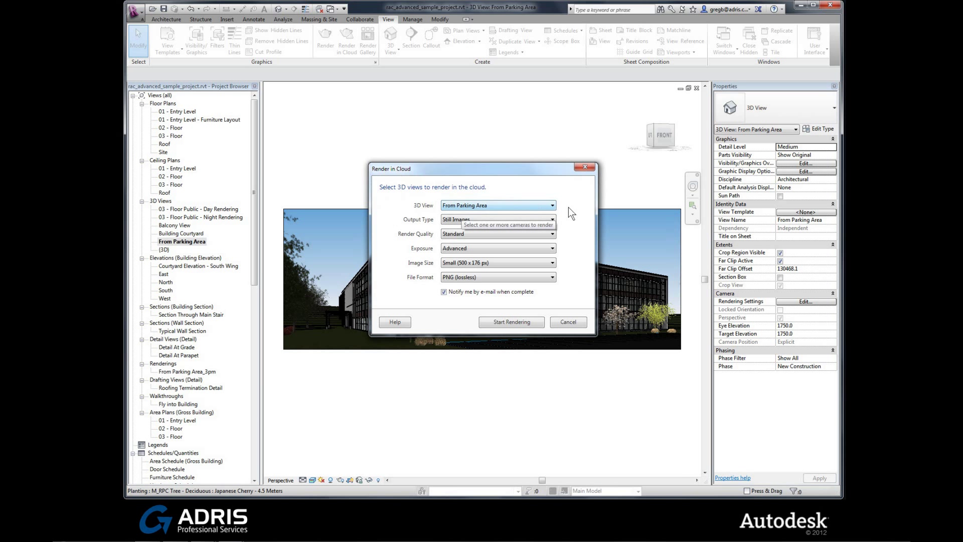
pyautogui.click(553, 205)
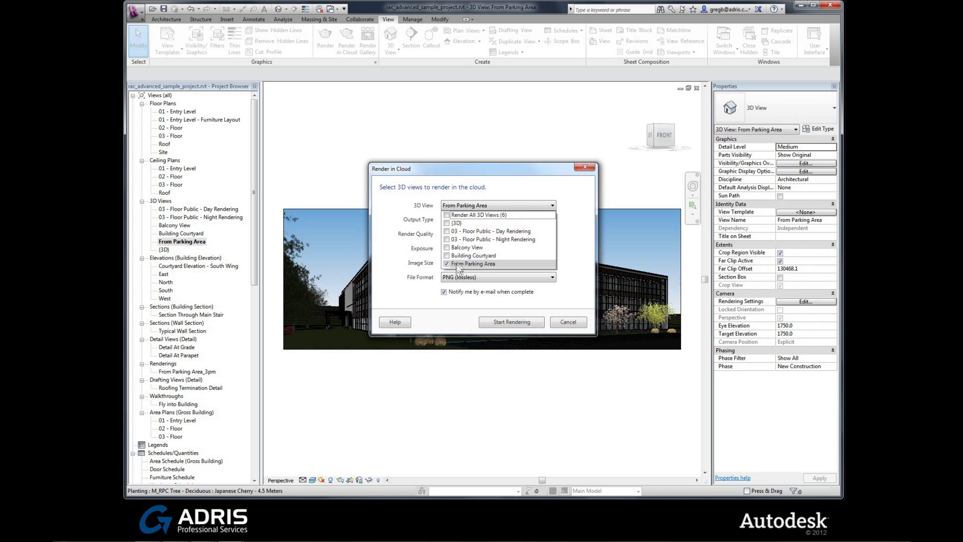
pyautogui.click(507, 205)
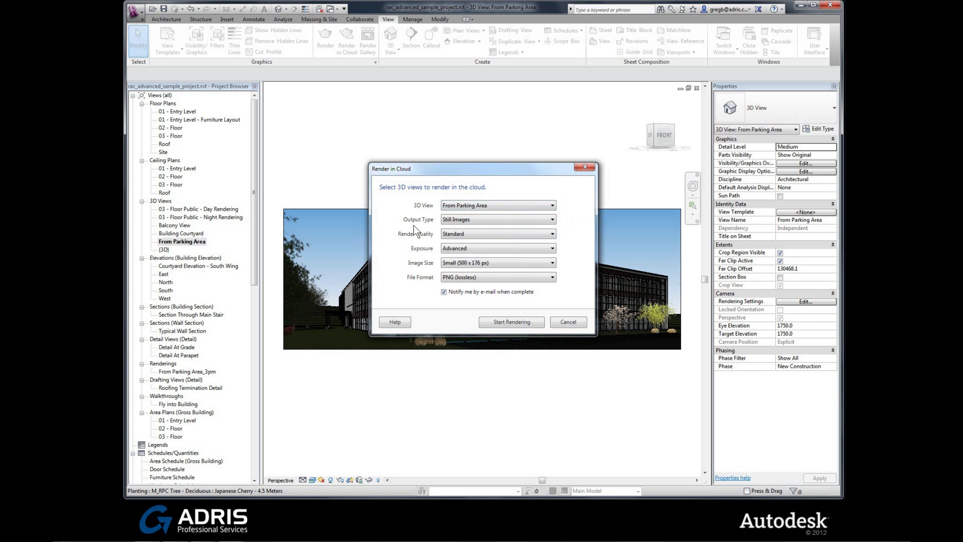
pyautogui.click(550, 220)
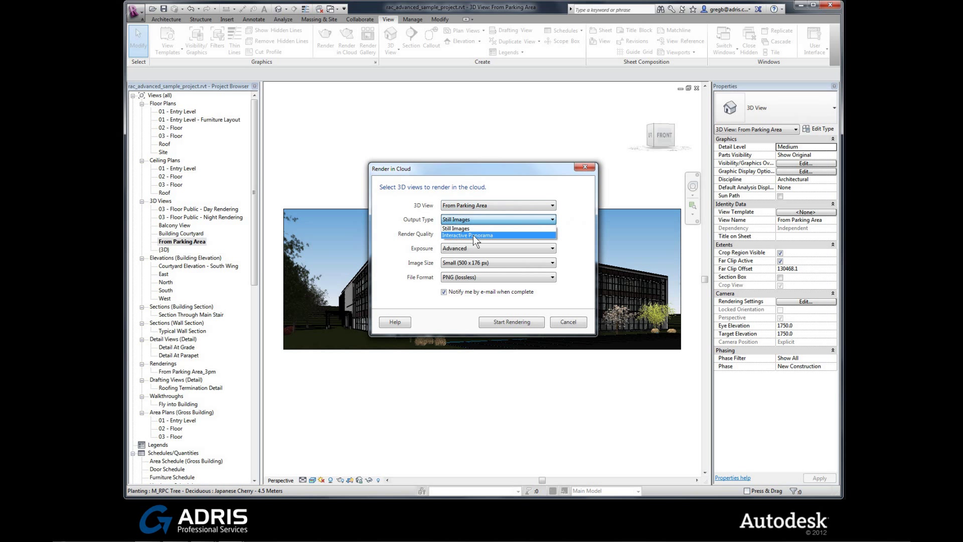
pyautogui.click(566, 218)
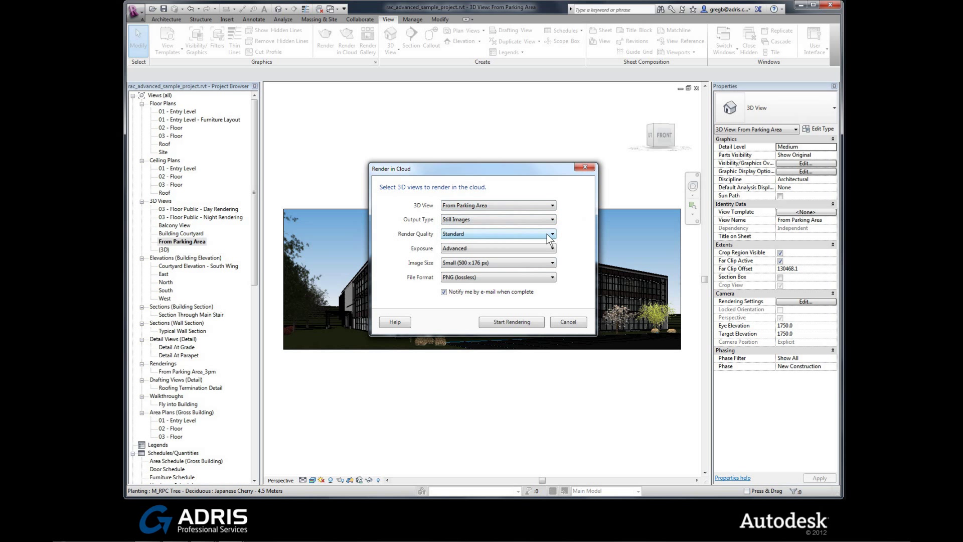
pyautogui.click(551, 234)
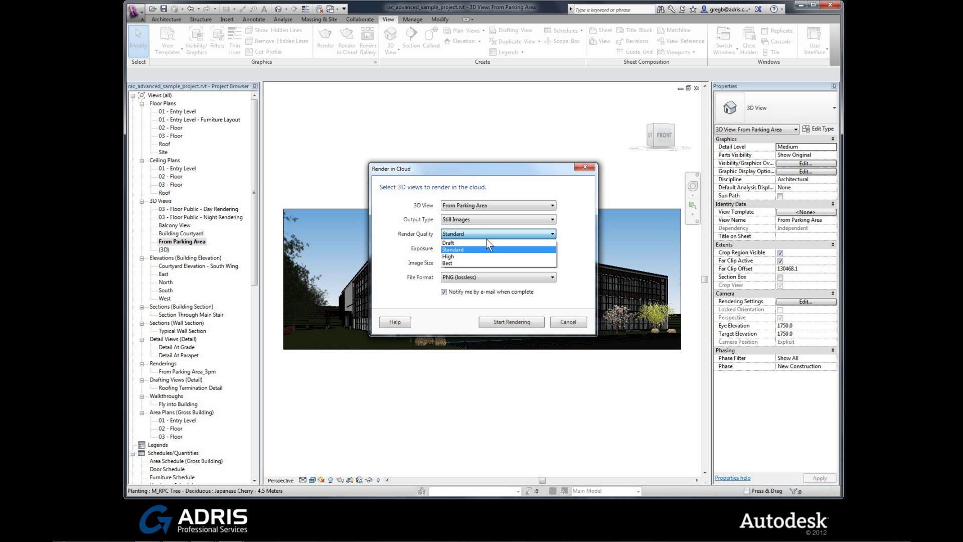
pyautogui.click(462, 250)
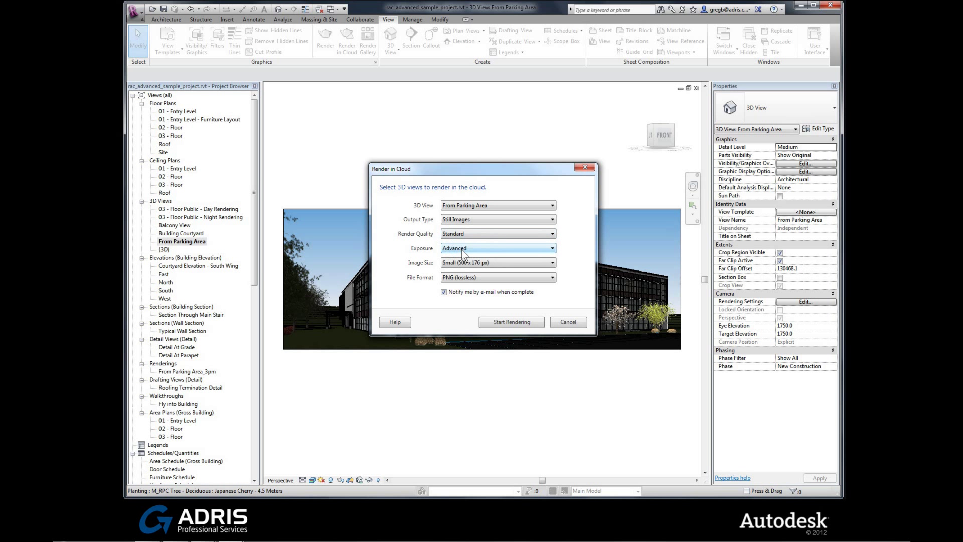
# Keep Advanced exposure, Small 500 x 176 px image size and PNG (lossless) format
pyautogui.click(553, 248)
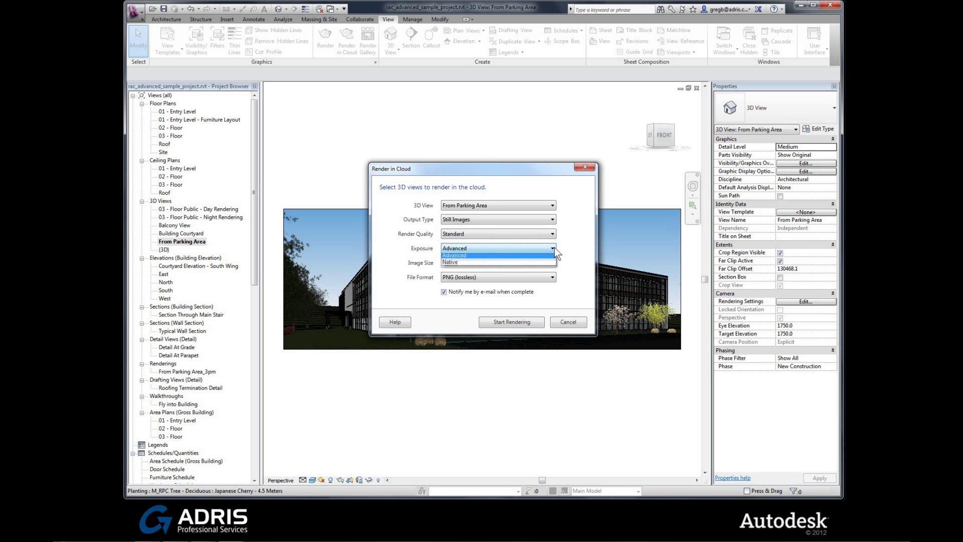
pyautogui.click(518, 256)
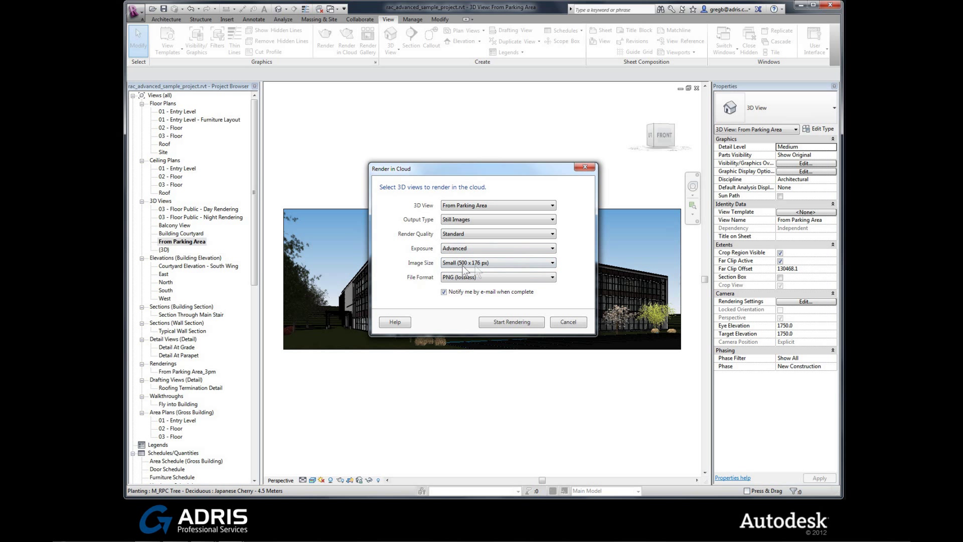
pyautogui.click(550, 263)
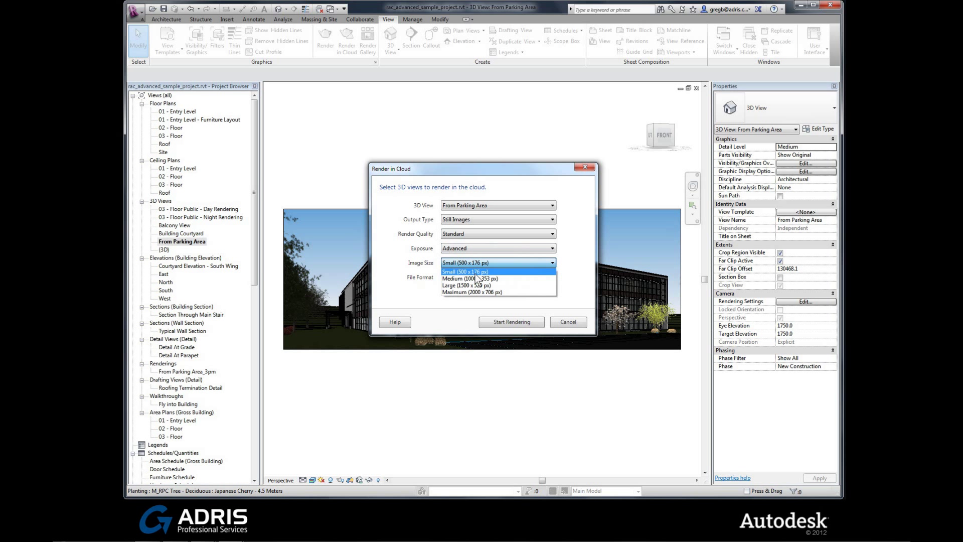
pyautogui.click(576, 263)
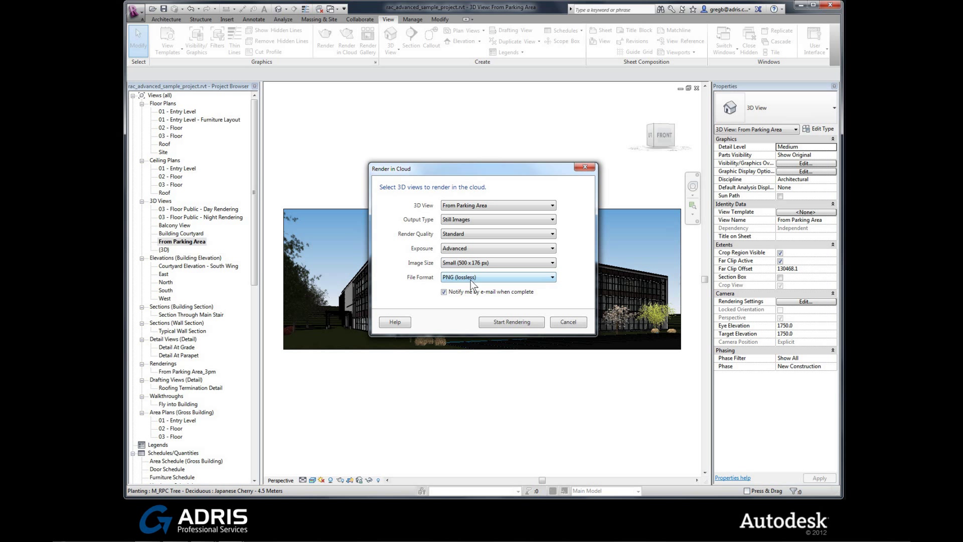
pyautogui.click(545, 278)
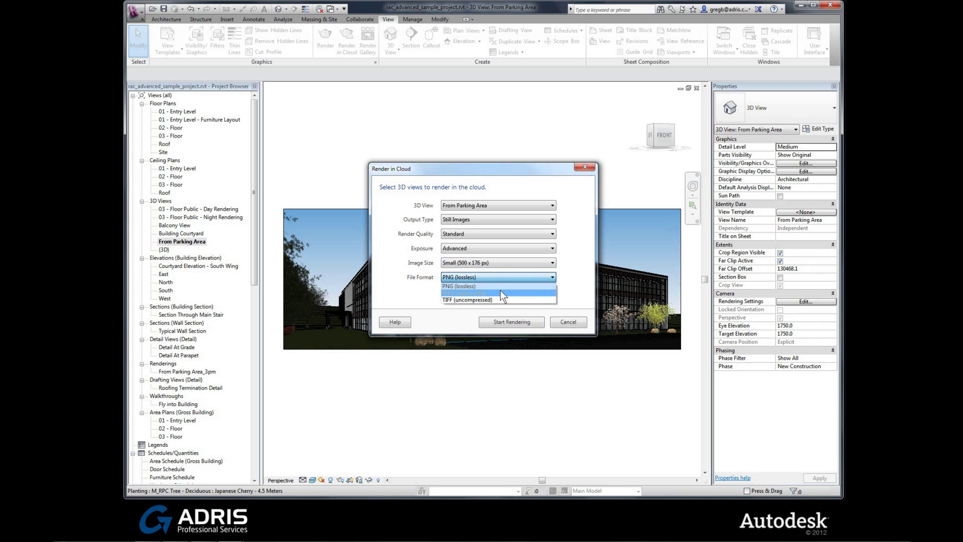
pyautogui.click(479, 287)
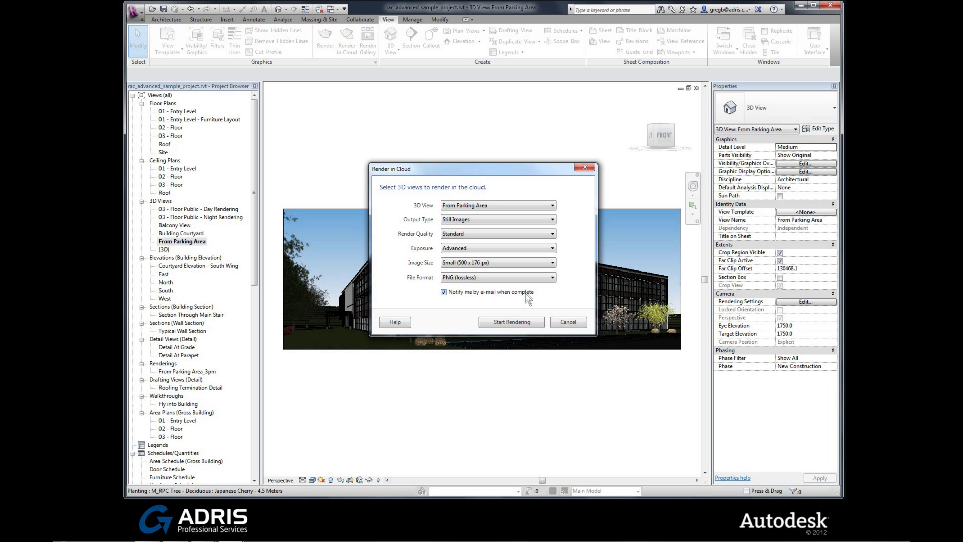
# Start the cloud render, accept the missing appearance images warning, and continue in background
pyautogui.click(512, 322)
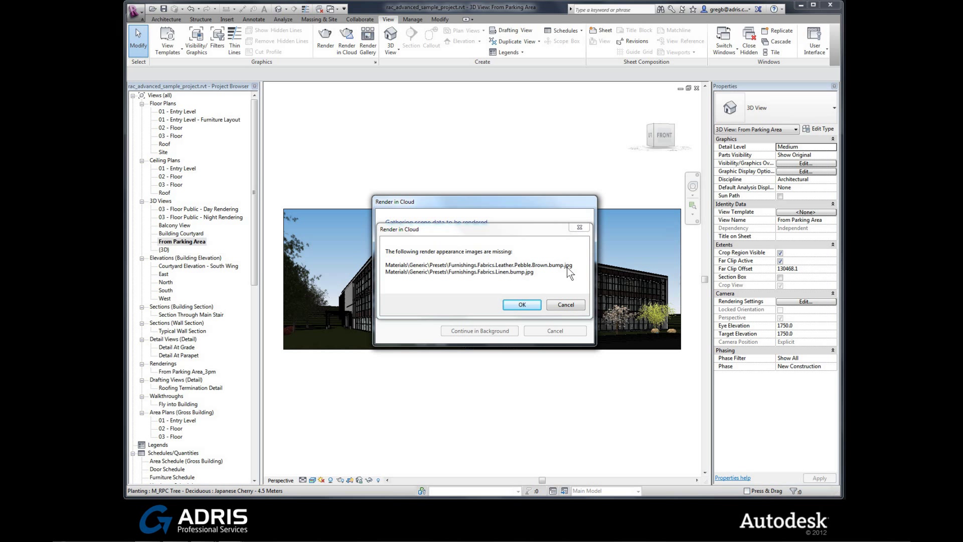
pyautogui.click(522, 305)
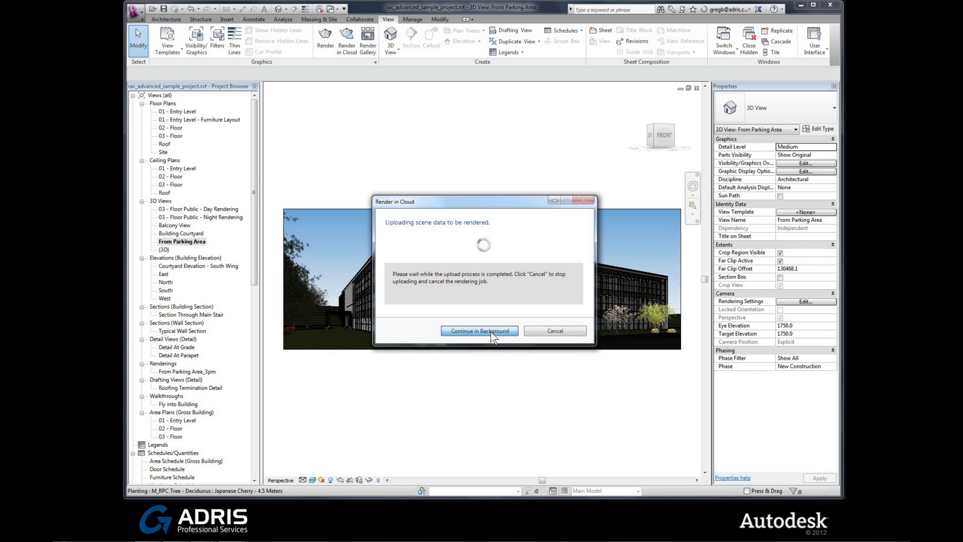
pyautogui.click(491, 332)
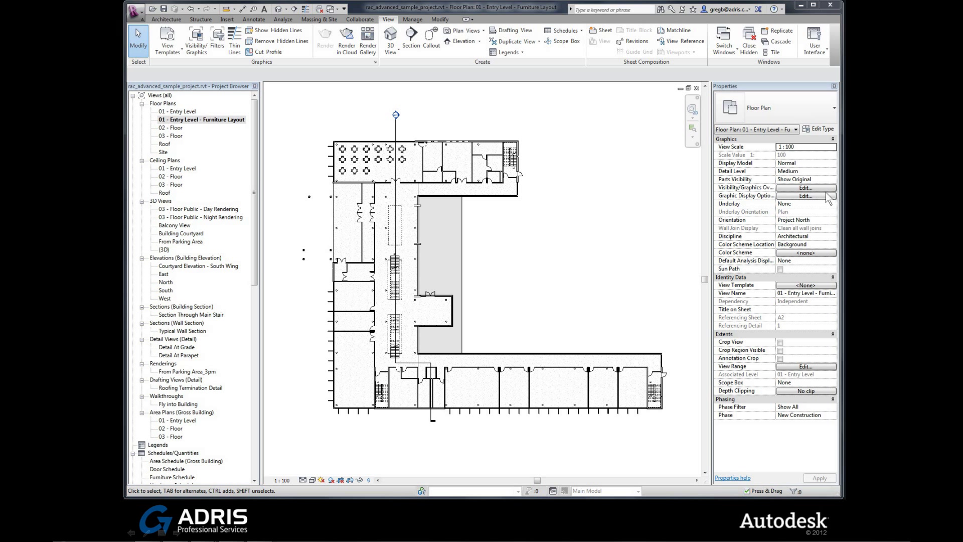
# Minimize Revit to the desktop
pyautogui.click(798, 8)
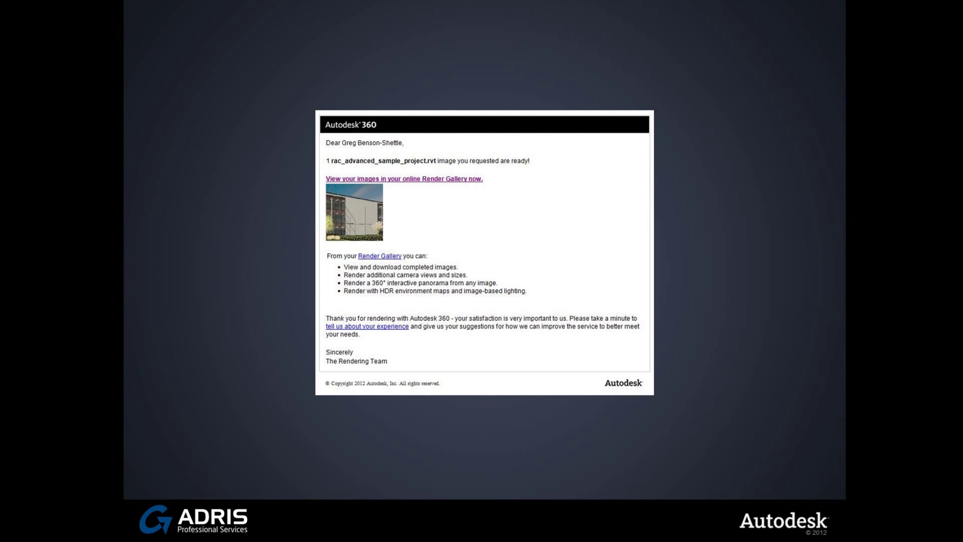
# Leave the render-ready email and bring back Revit's 01 - Entry Level - Furniture Layout floor plan
pyautogui.click(431, 183)
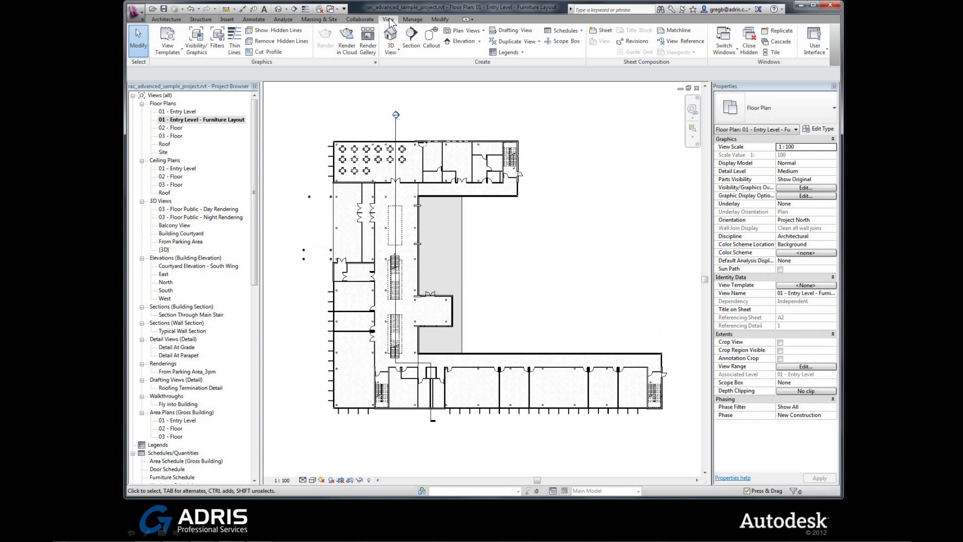
# Open the Render Gallery from the View tab to list the rac_advanced_sample_project.rvt rendering online
pyautogui.click(370, 45)
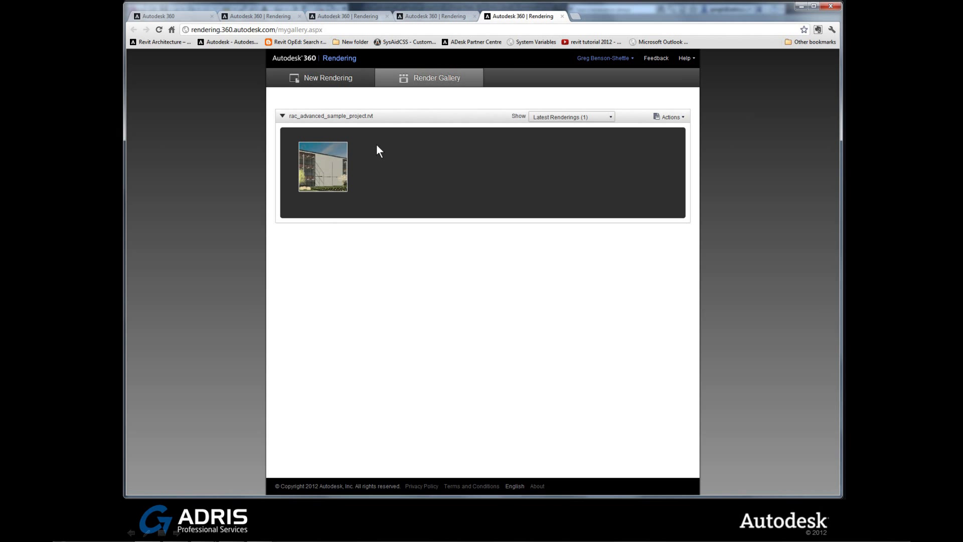
# Check the From Parking Area rendering's 500x176 PNG, Standard quality details and open its actions menu
pyautogui.moveTo(321, 171)
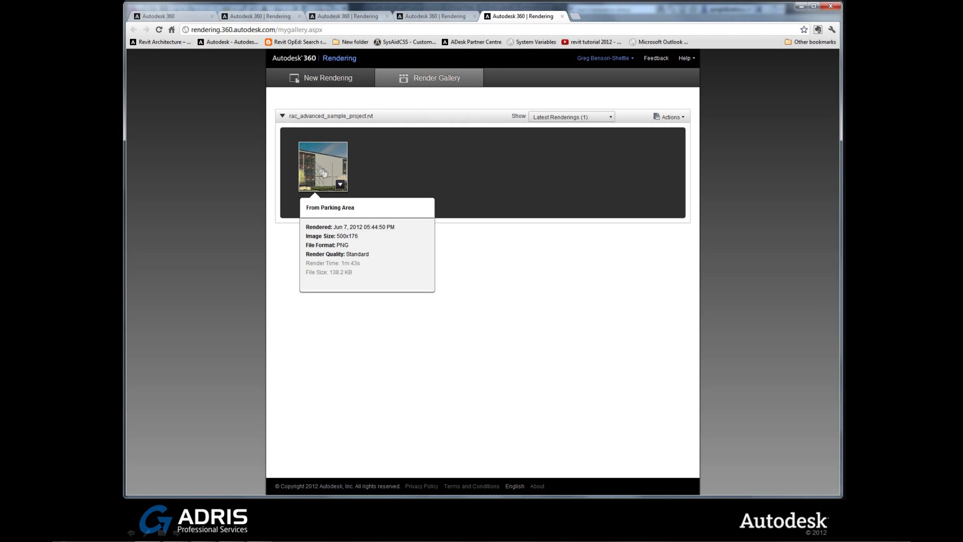
pyautogui.click(341, 185)
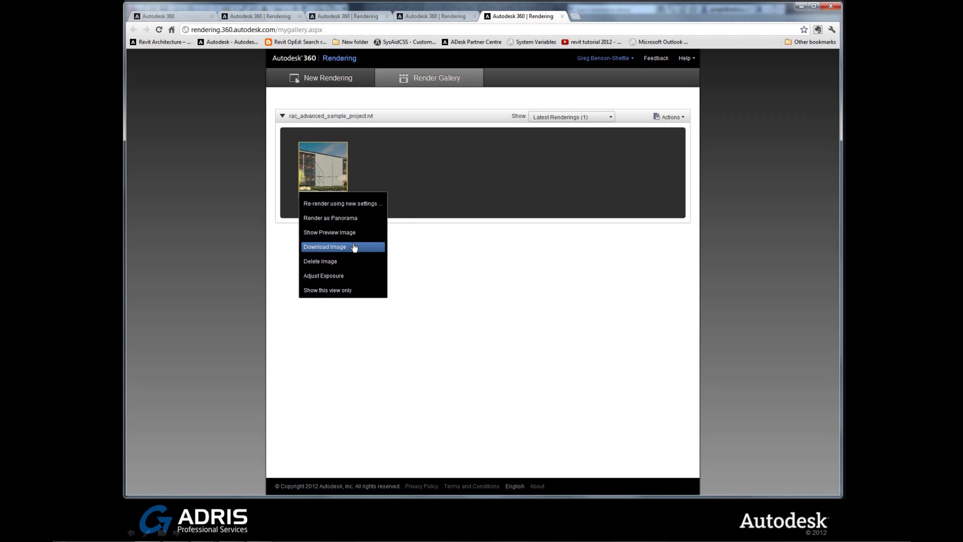
# Show the From Parking Area rendering as a large preview, then look through the Actions and Show dropdowns
pyautogui.click(354, 247)
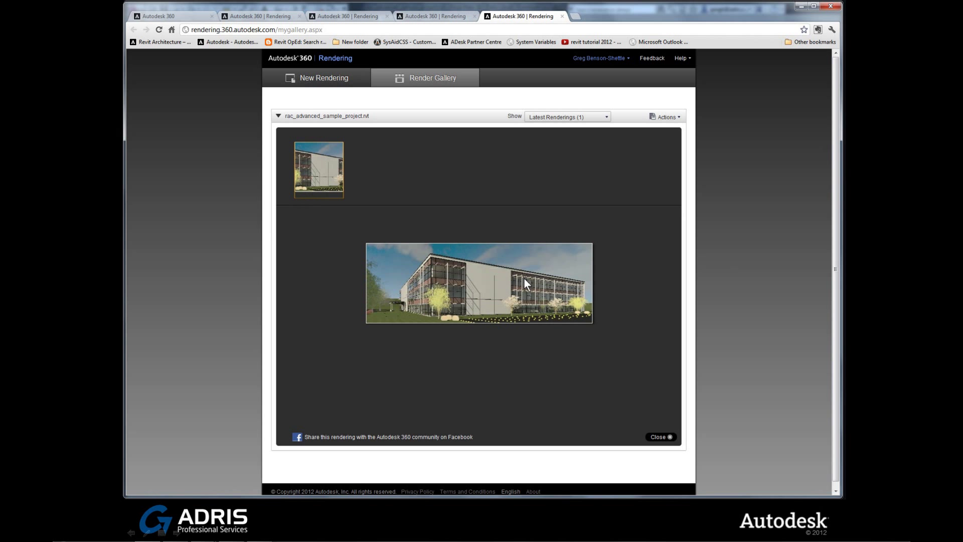
pyautogui.click(675, 118)
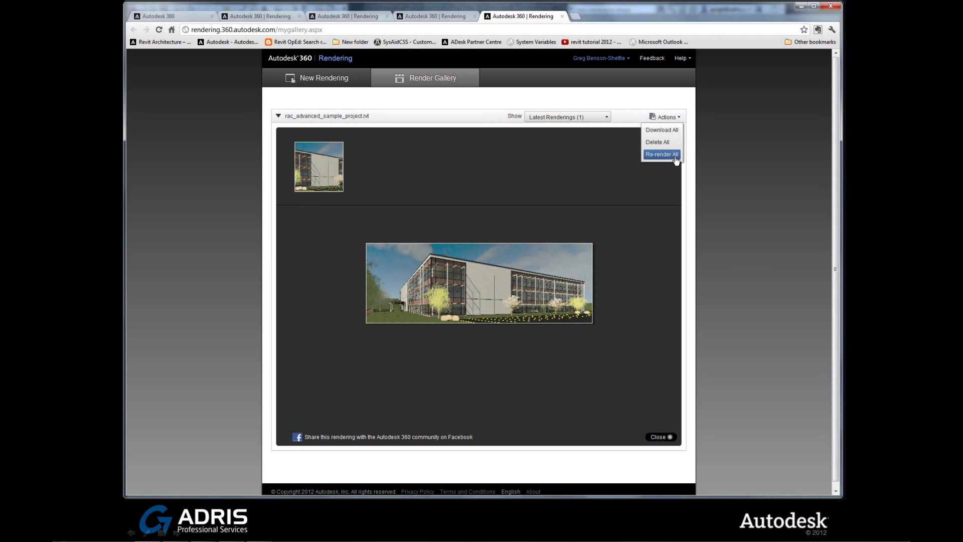
pyautogui.click(607, 121)
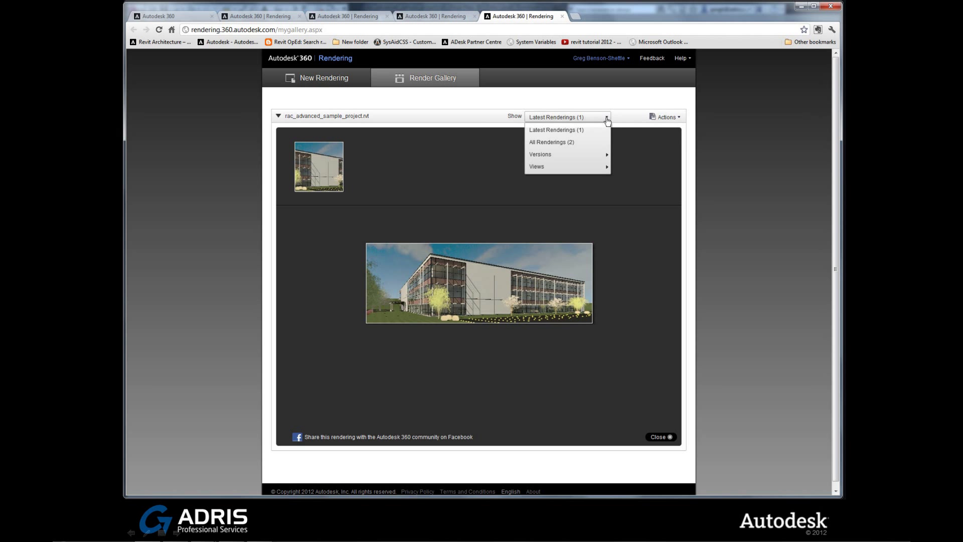
pyautogui.moveTo(595, 159)
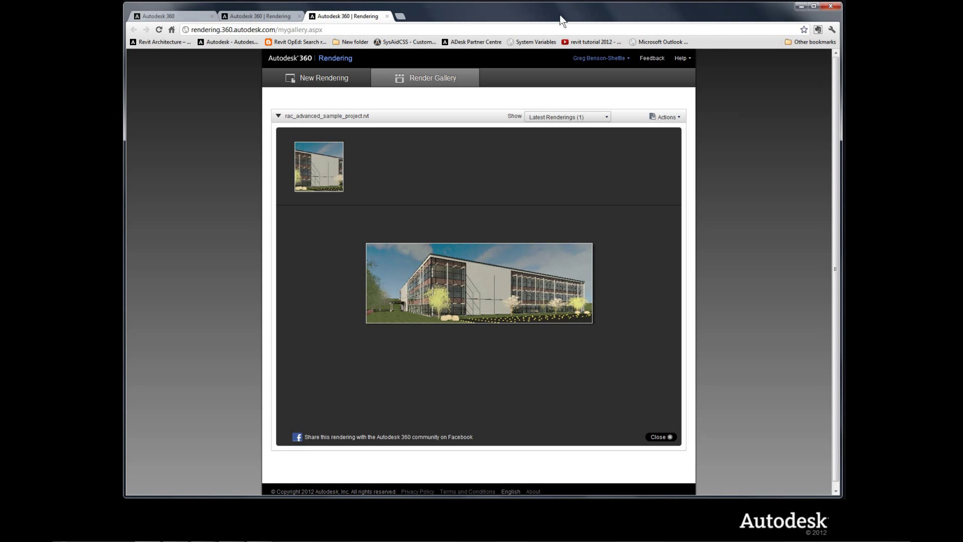
# View the Autodesk 360 Rendering landing page, then minimize the browser to reveal the presentation slide
pyautogui.click(280, 16)
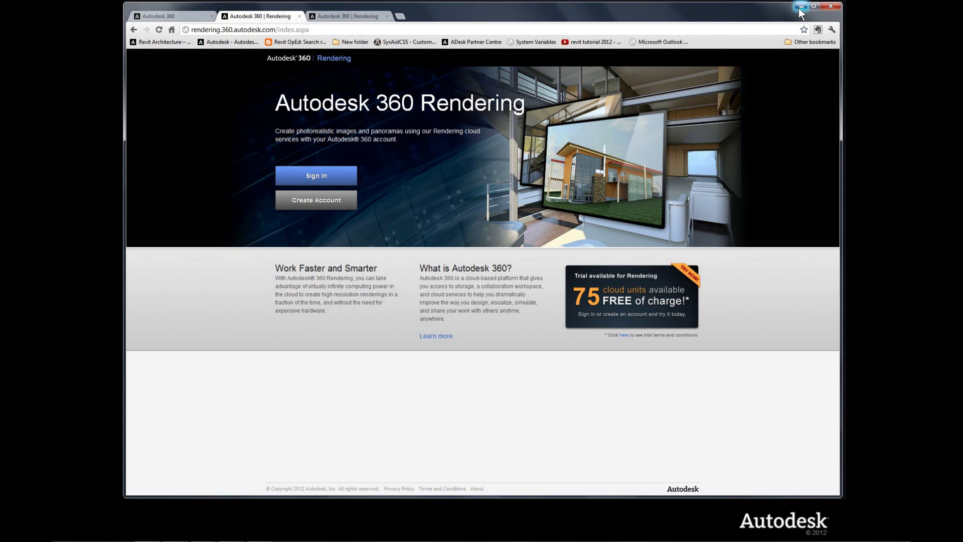
pyautogui.click(801, 7)
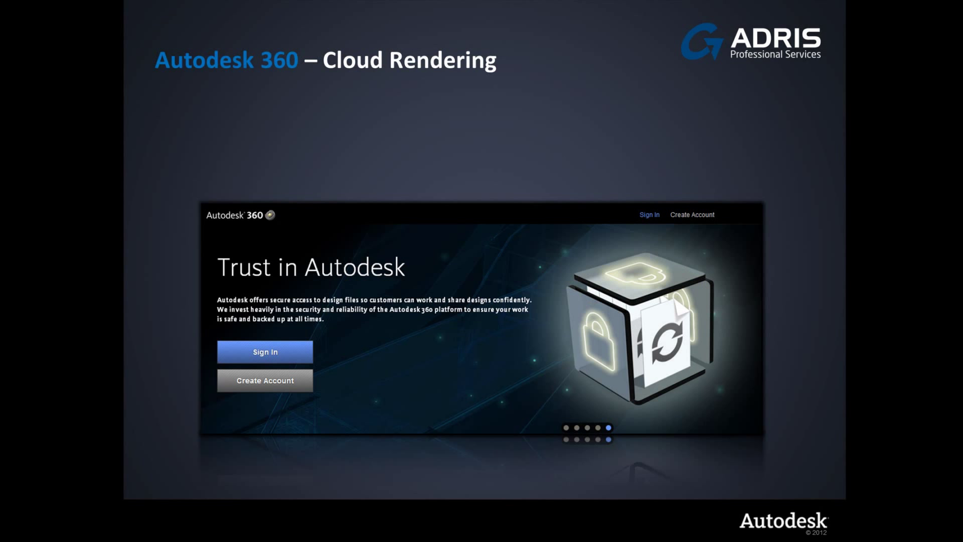